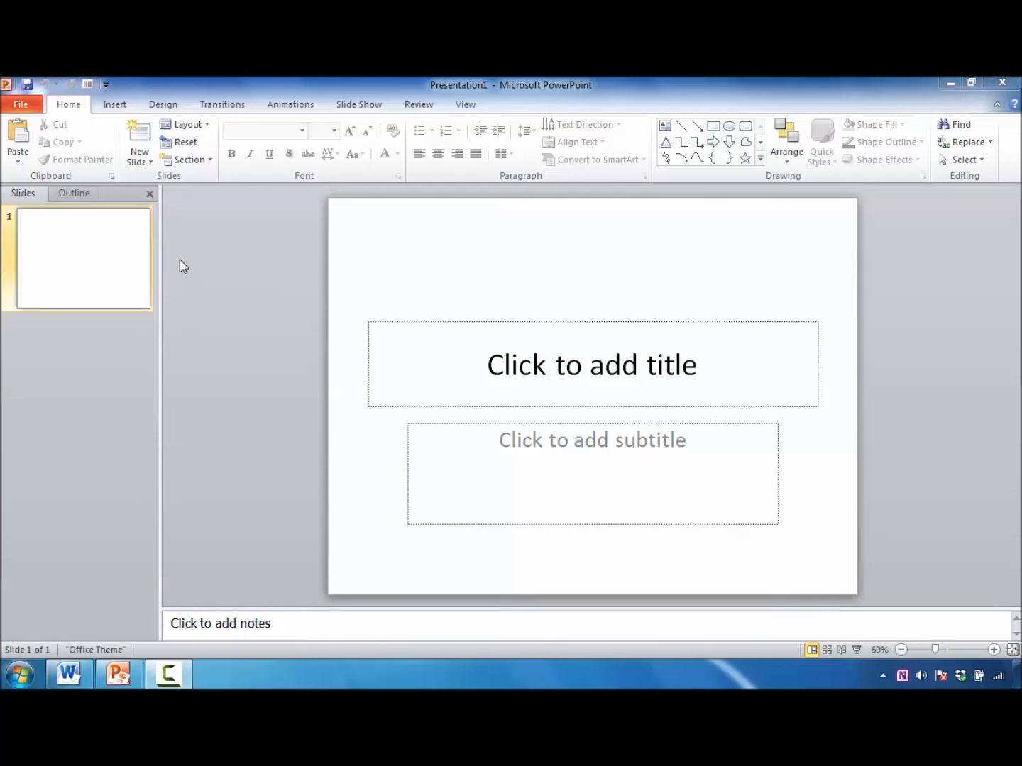
Step: Open PowerPoint Options at the Quick Access Toolbar page via More Commands
click(105, 87)
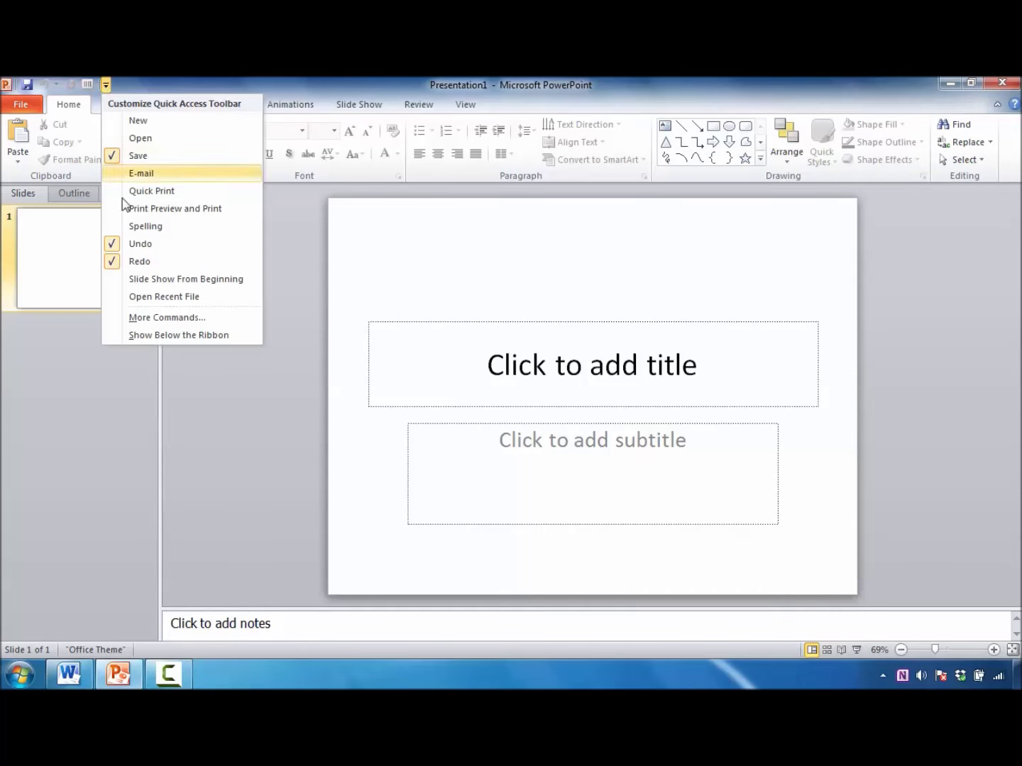
click(143, 319)
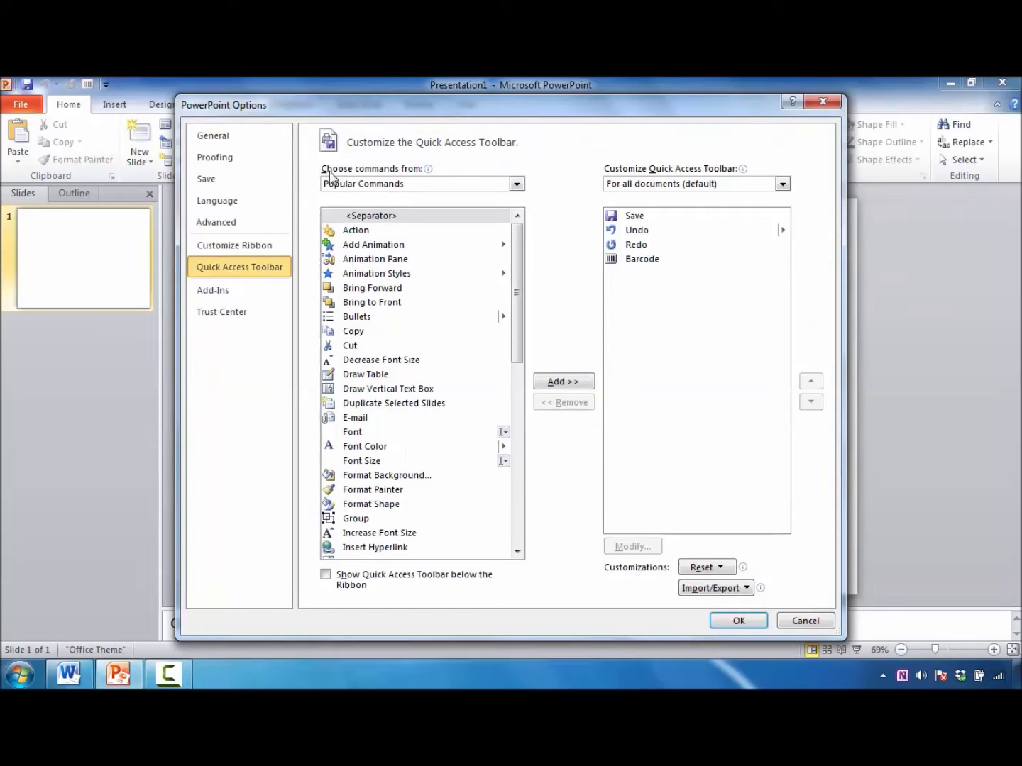
Step: Add the Speak command from All Commands to the Quick Access Toolbar and confirm
mouse_move(369, 175)
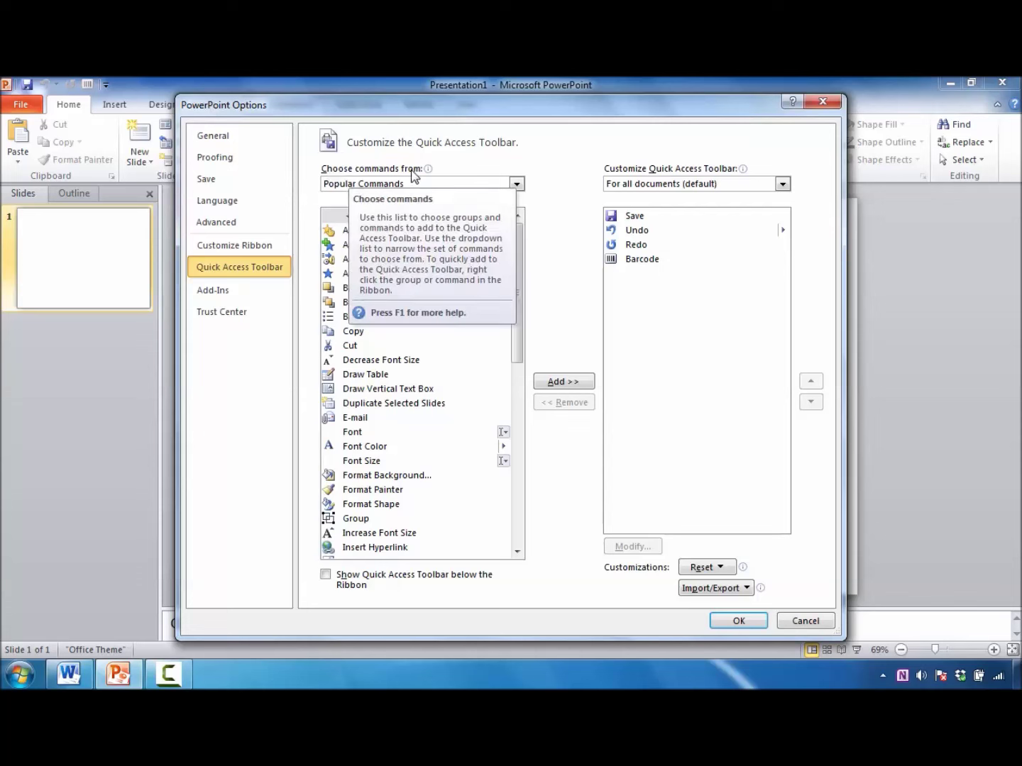
click(516, 184)
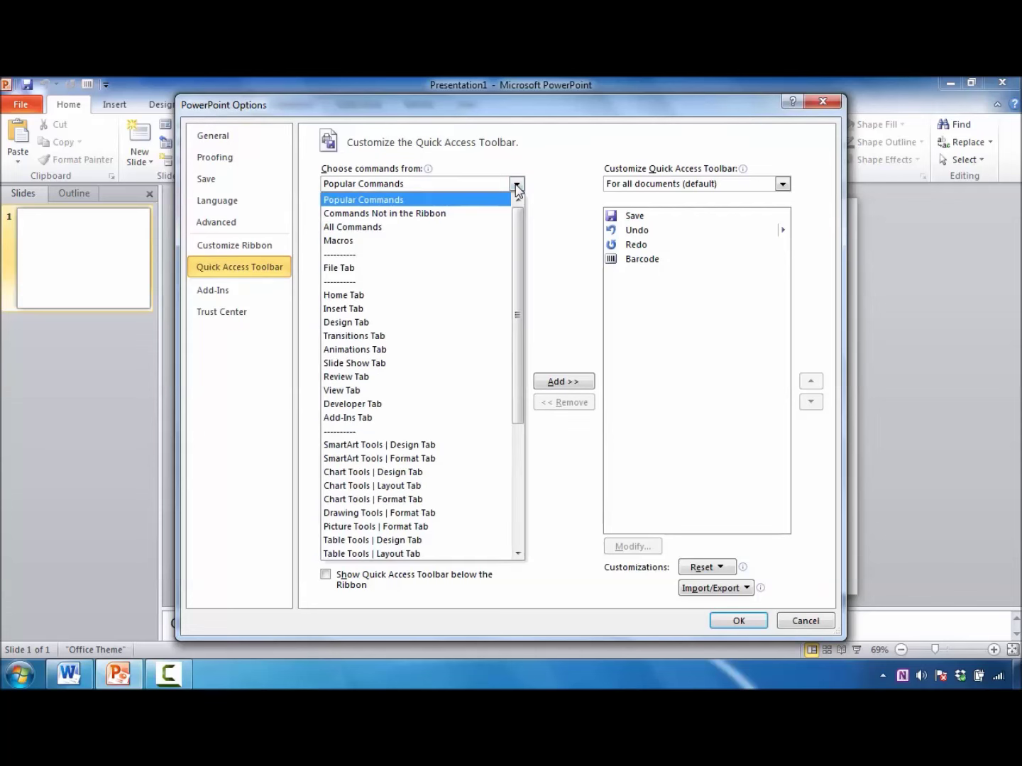
click(381, 227)
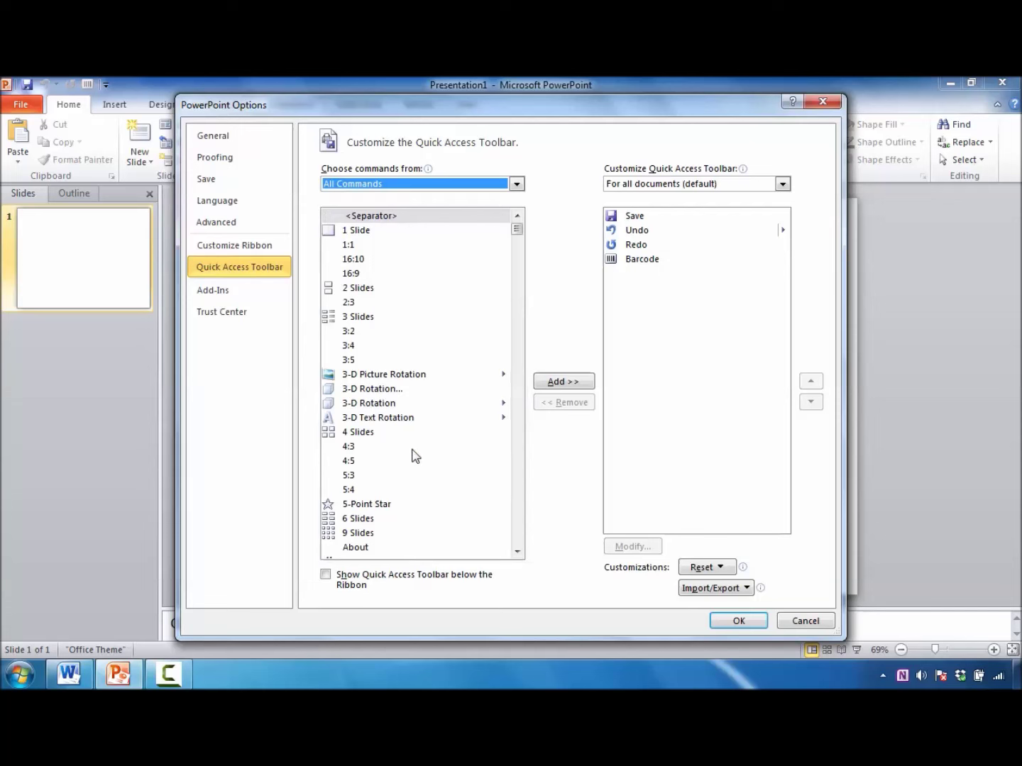
drag(519, 232, 518, 499)
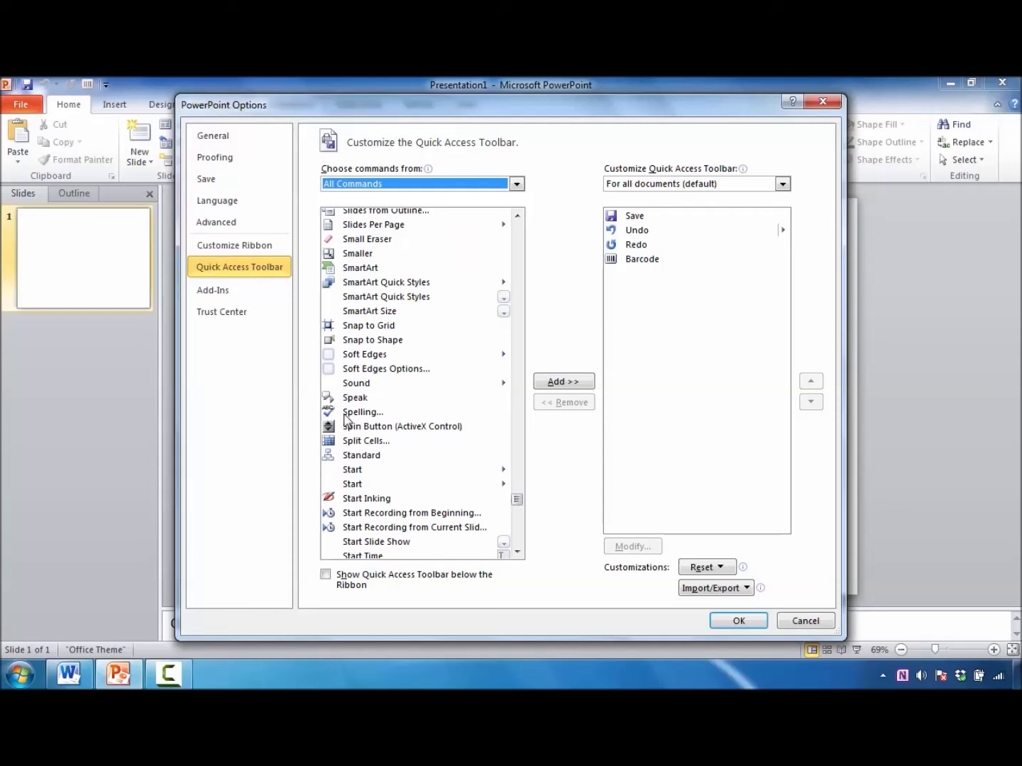
click(350, 400)
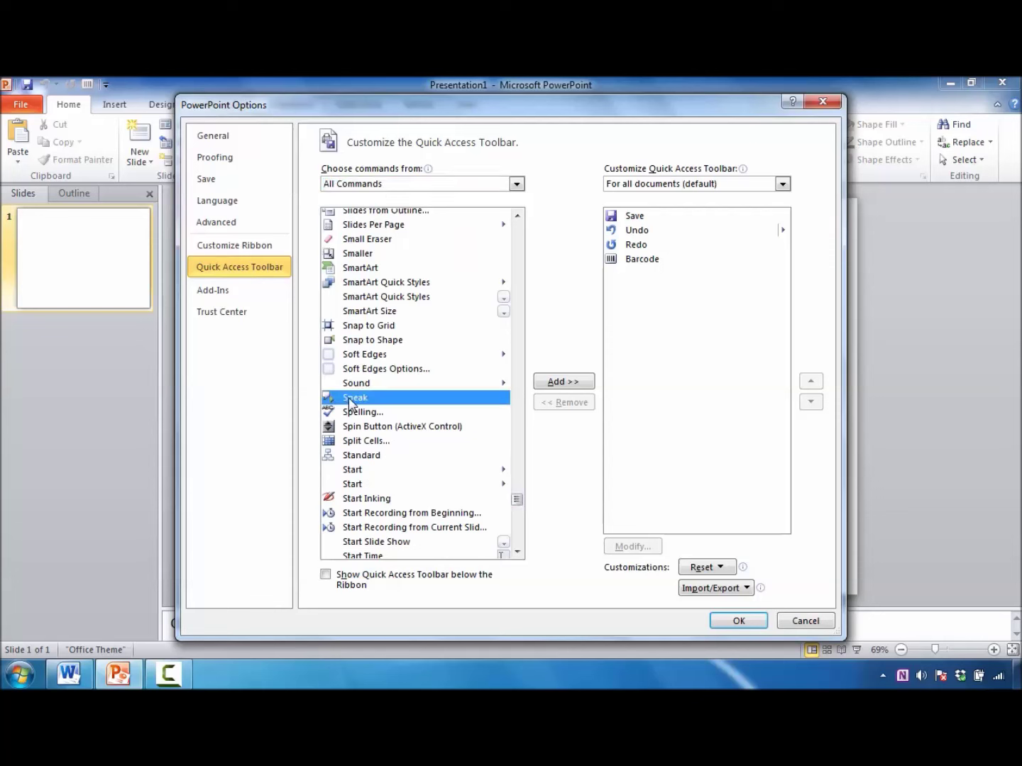
click(566, 382)
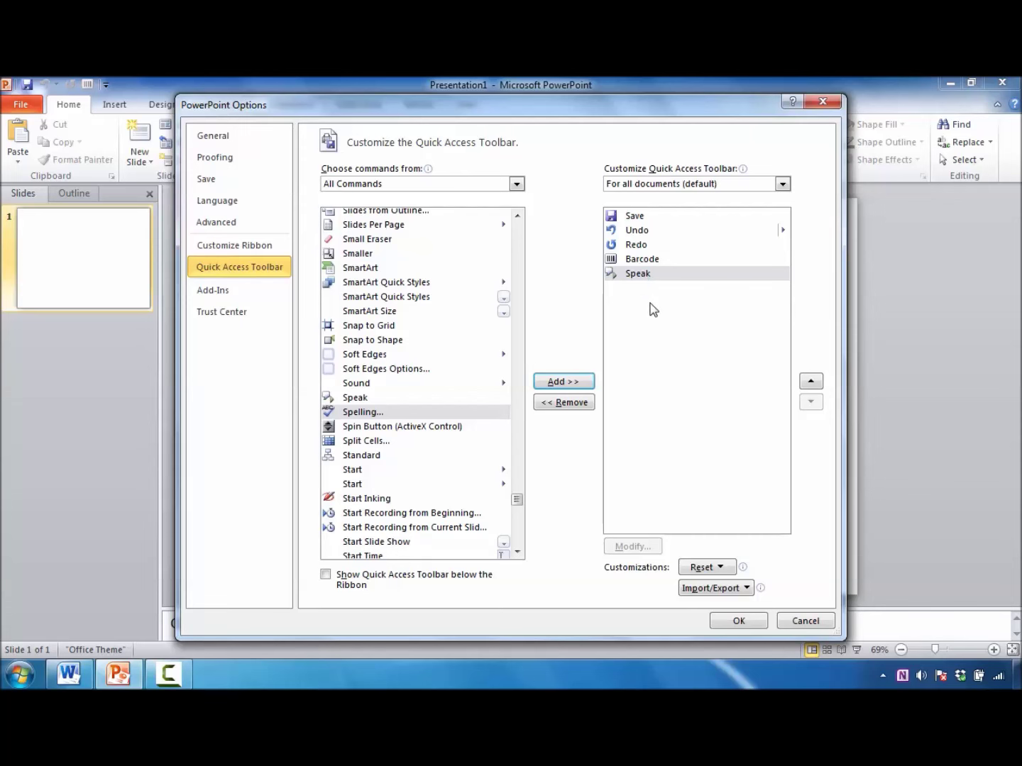
click(737, 623)
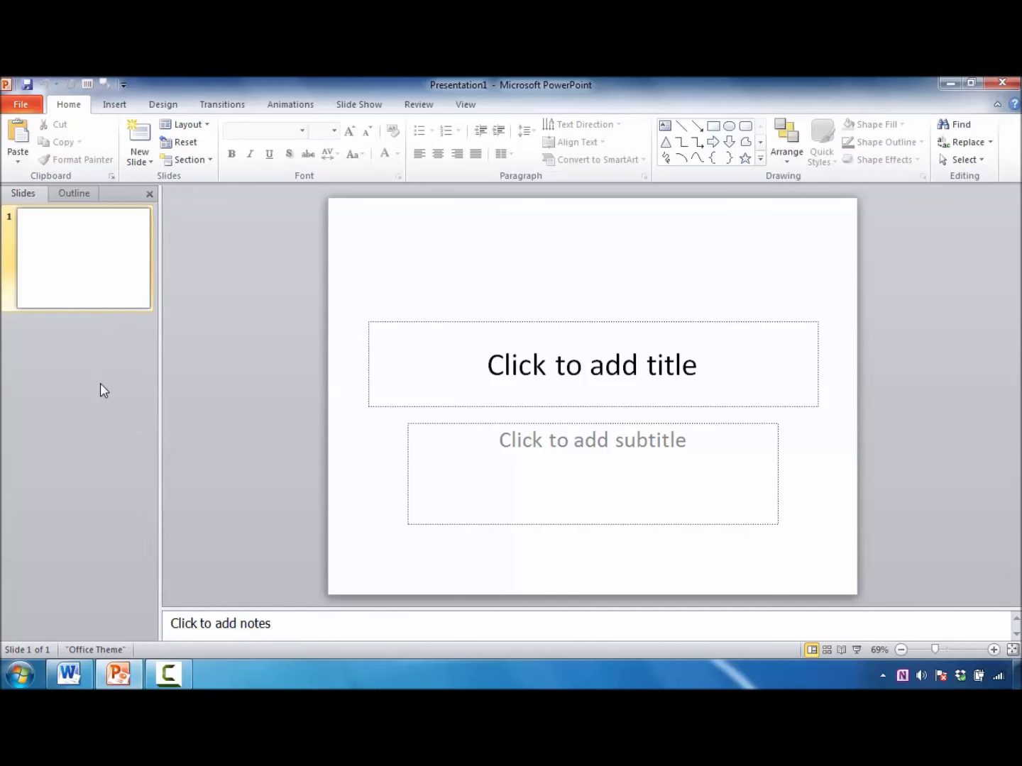
Step: Select all the Job Interview Tips text in Word, then return to PowerPoint
click(74, 680)
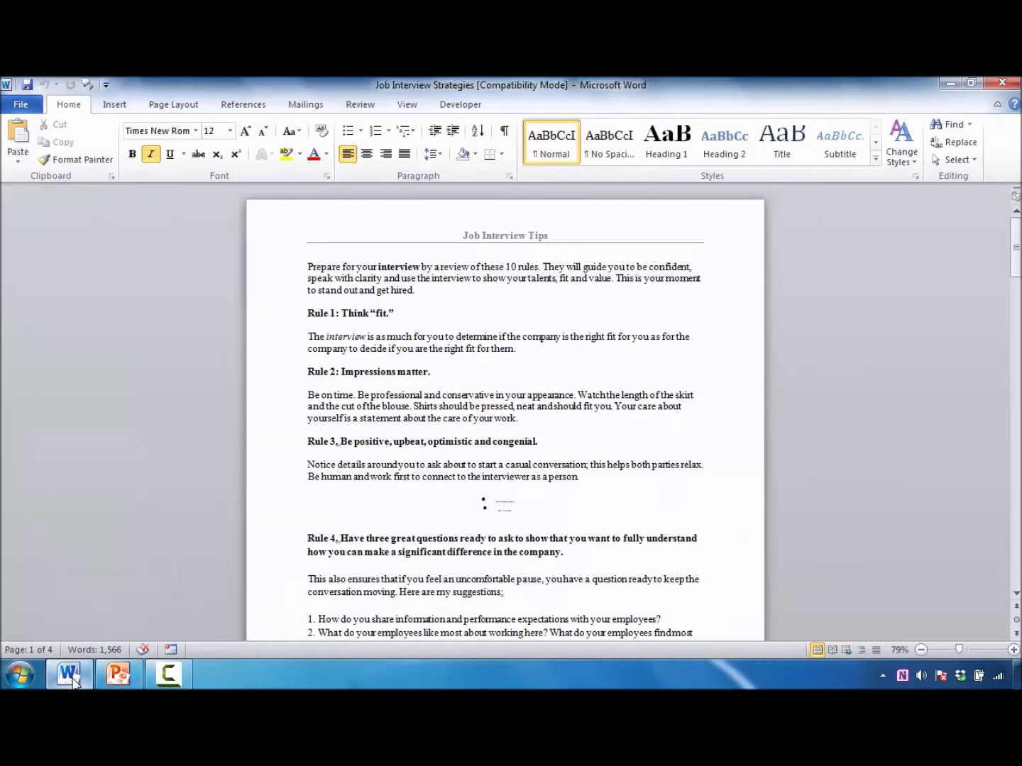
click(327, 451)
key(ctrl+a)
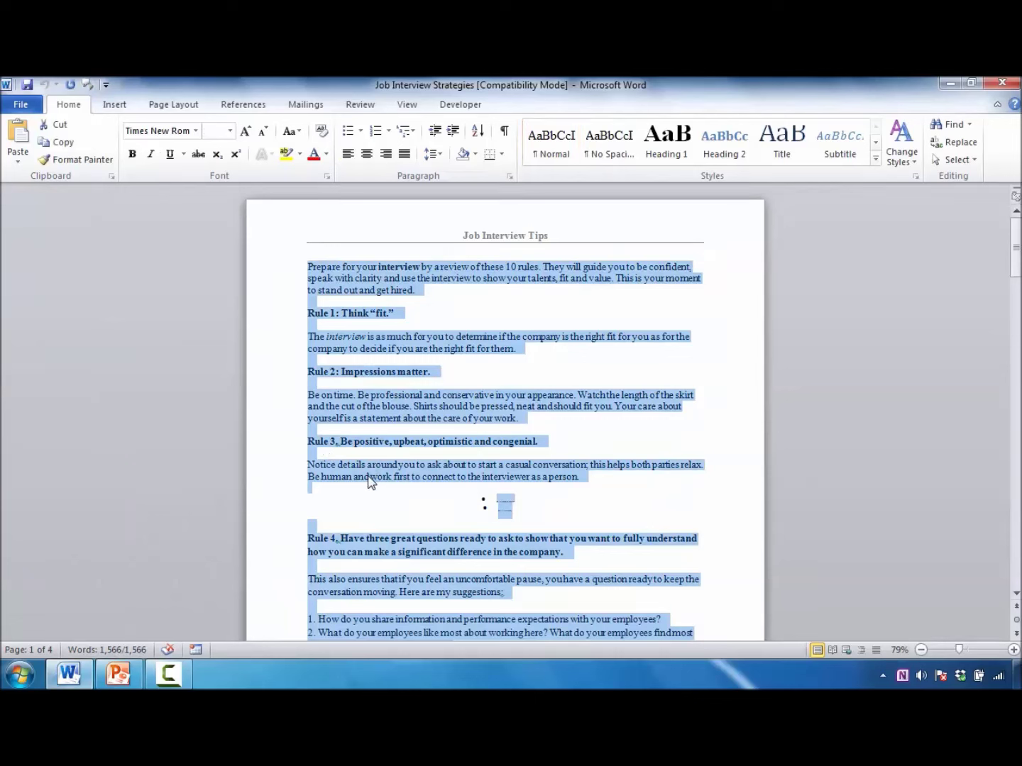
click(118, 675)
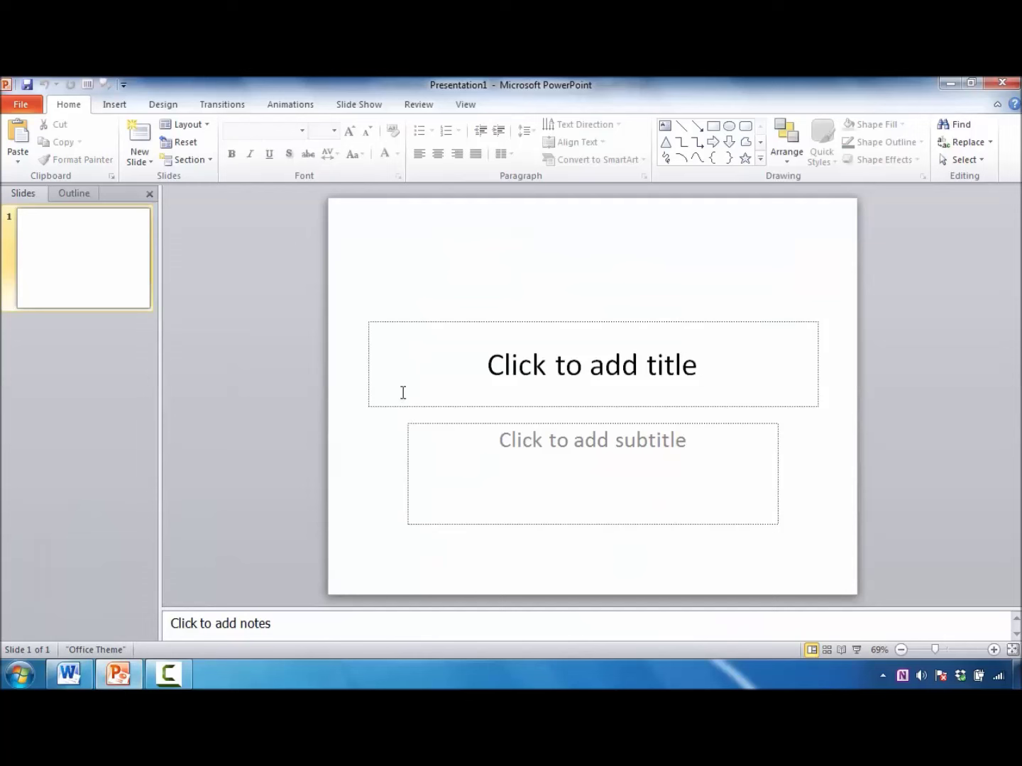
Step: Apply the Title and Content layout to the first slide
click(204, 124)
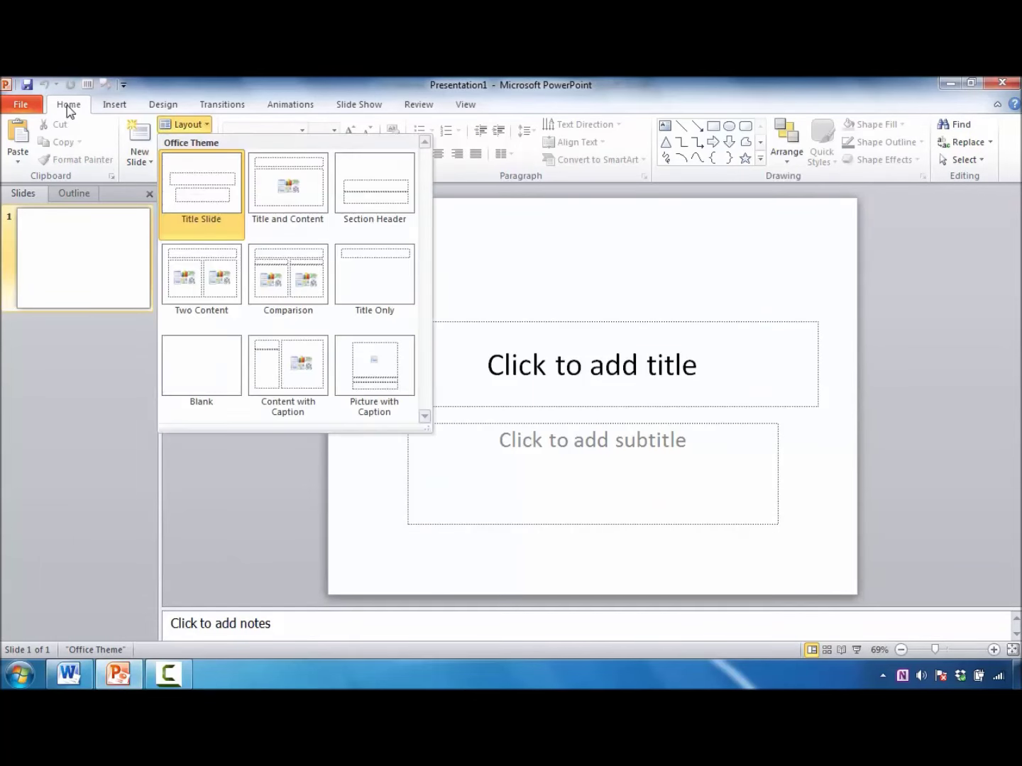
click(162, 182)
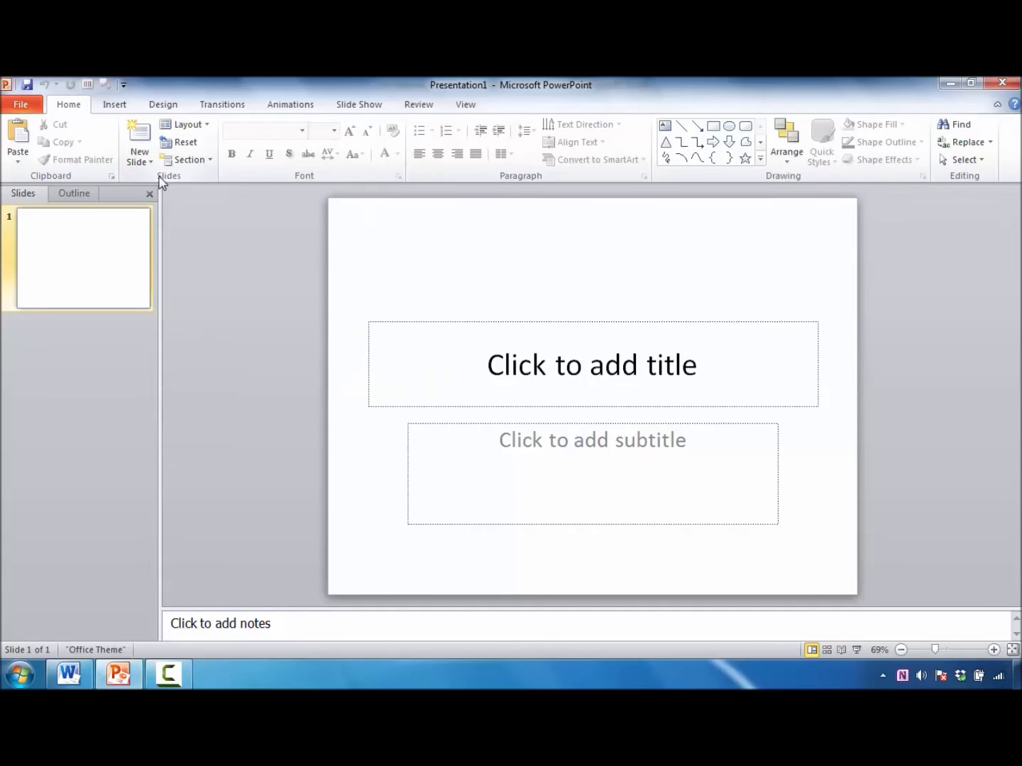
click(205, 128)
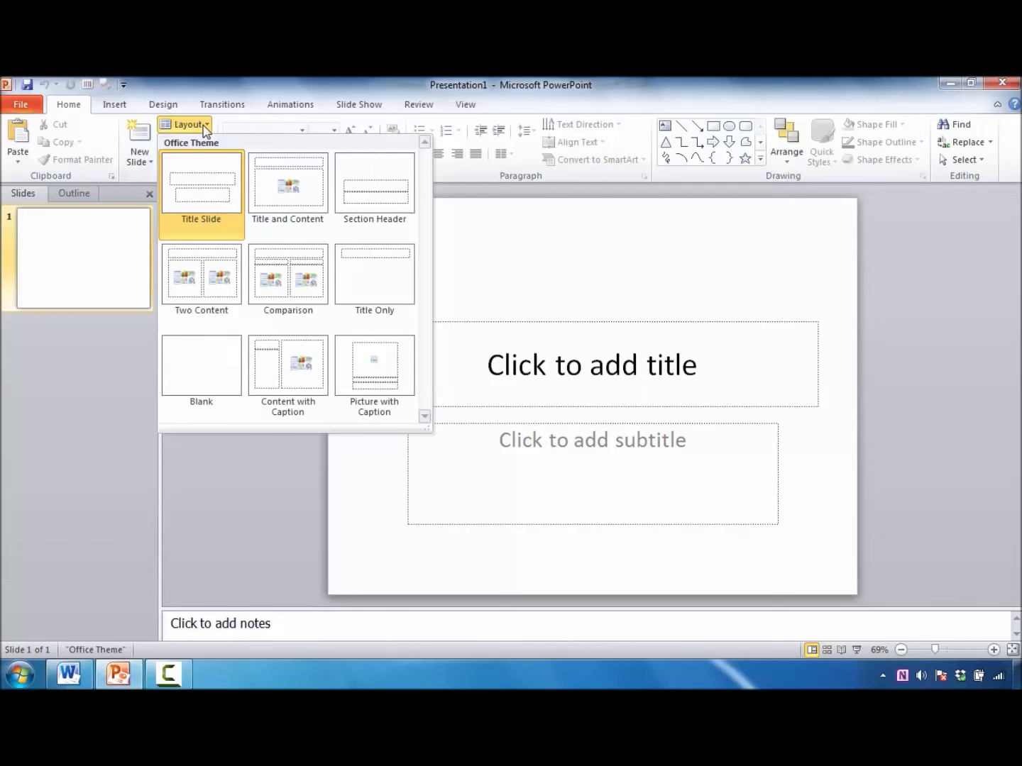
click(276, 199)
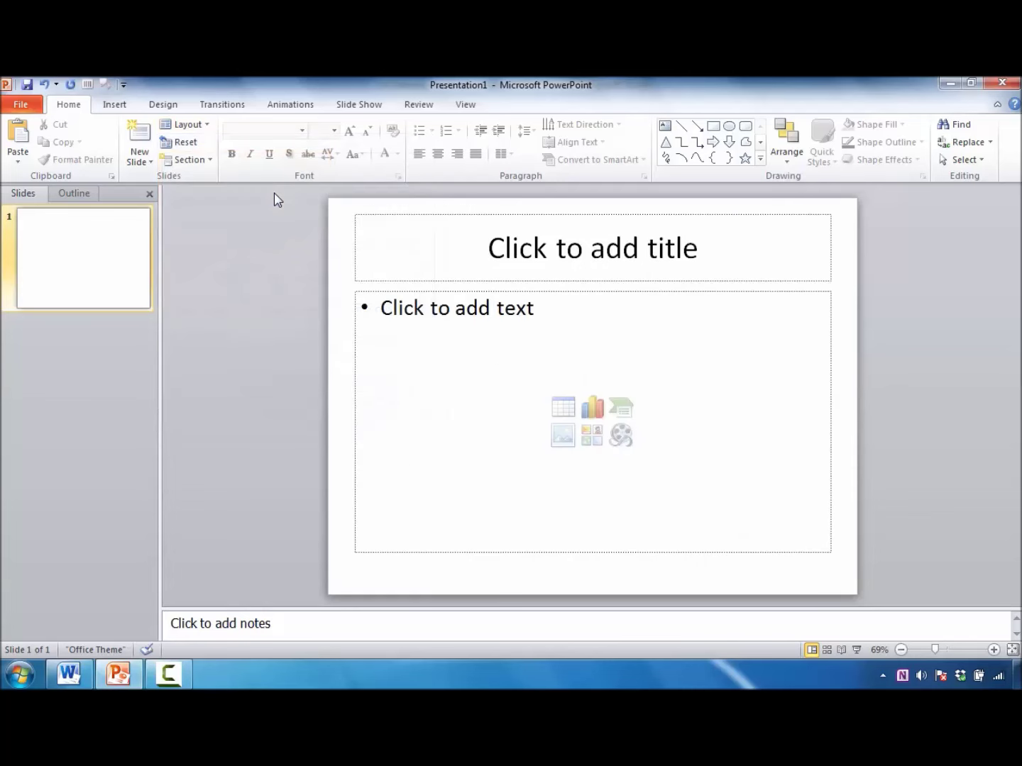
Step: Paste the Word text as Keep Text Only into the content placeholder and select it all
click(381, 308)
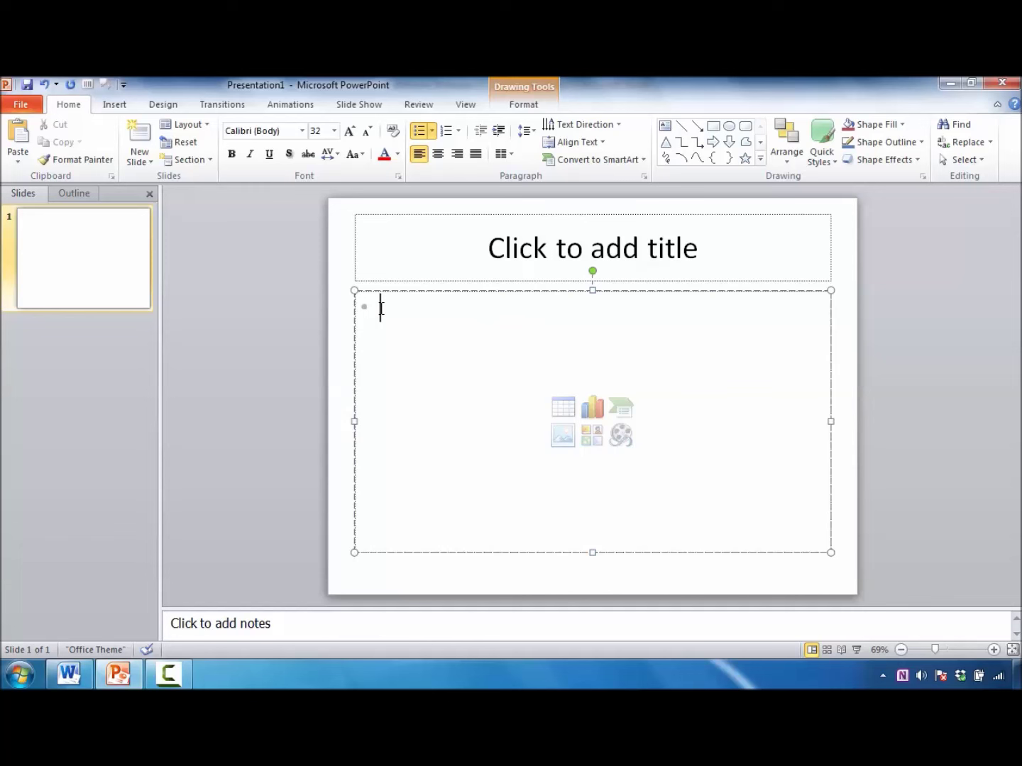
right_click(380, 307)
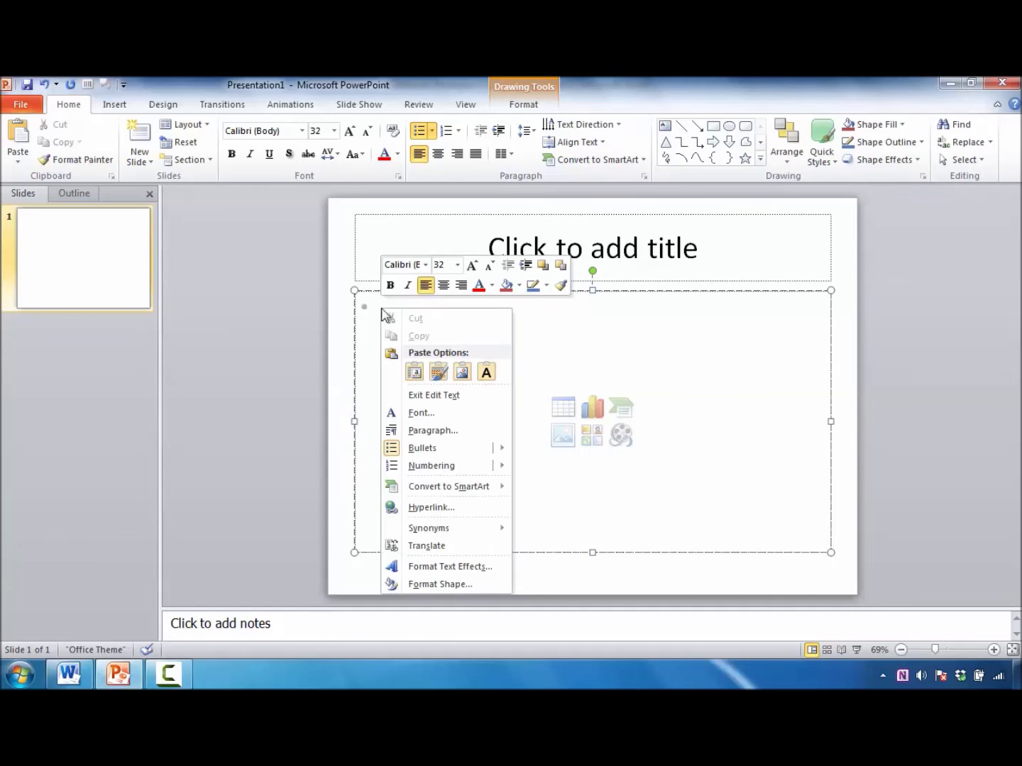
click(484, 371)
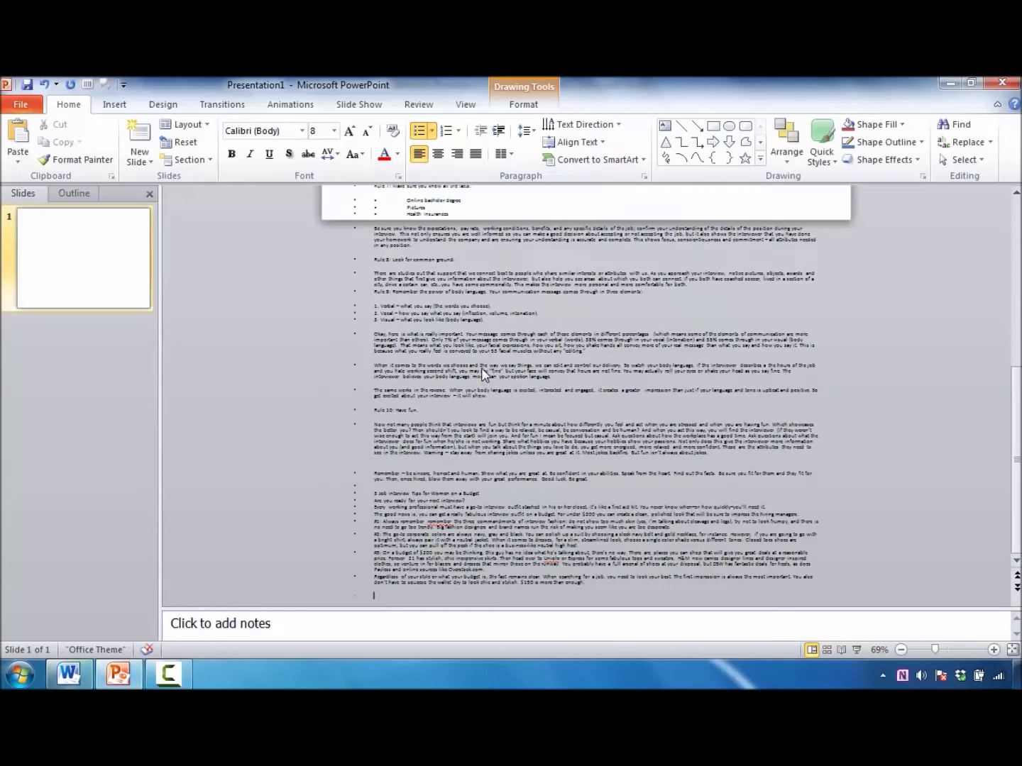
scroll(475, 362, up, 5)
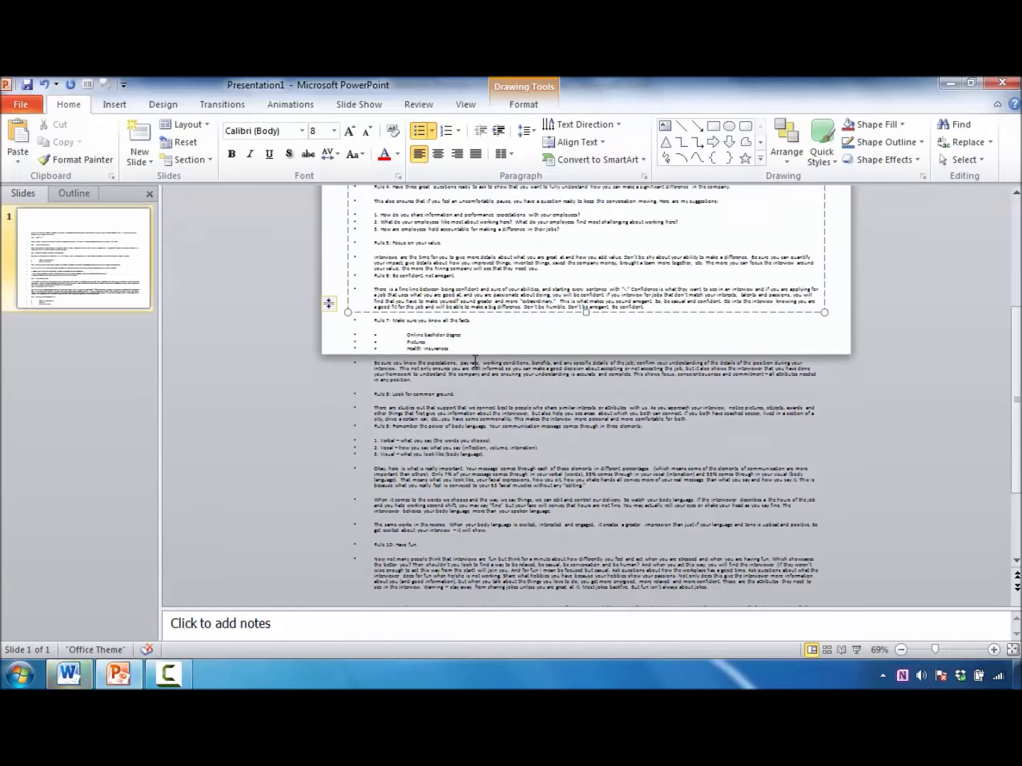
scroll(476, 347, up, 1)
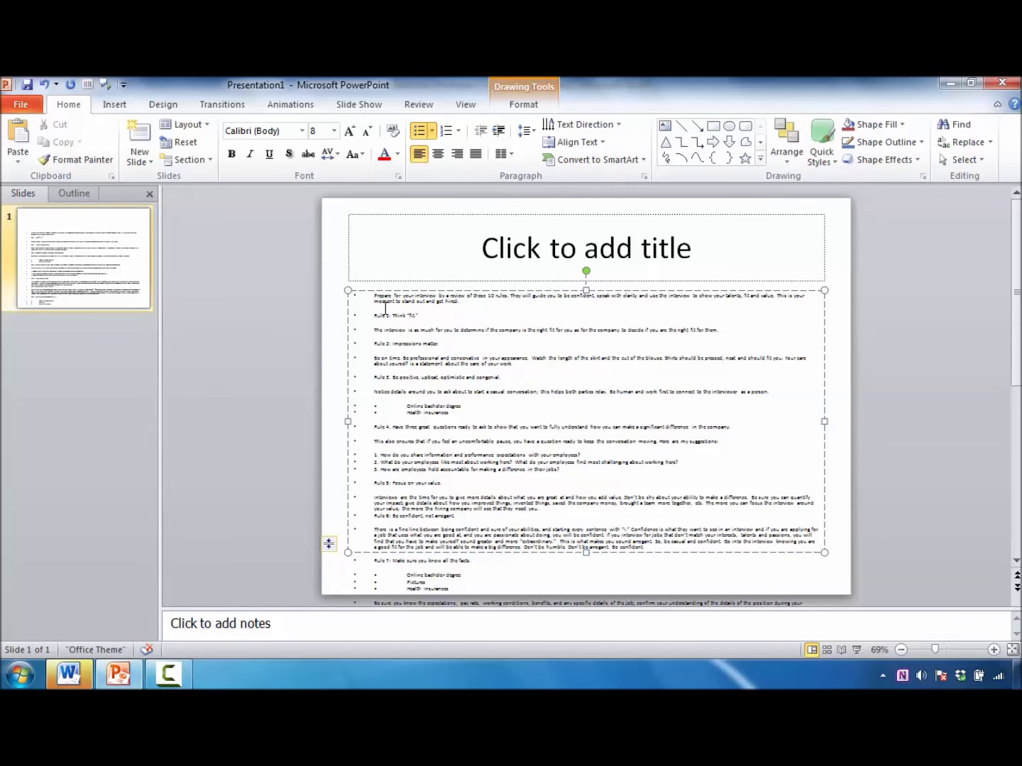
key(ctrl+a)
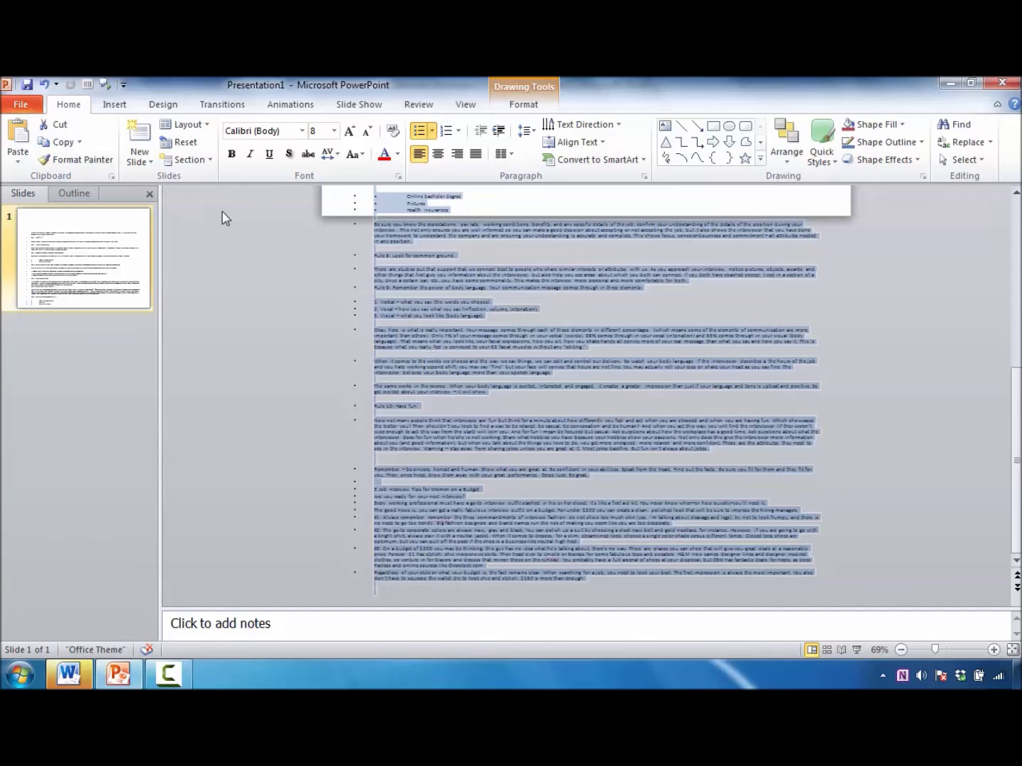
Step: Have the selected Job Interview Tips text read aloud with the Speak toolbar button
click(106, 85)
scroll(616, 413, up, 3)
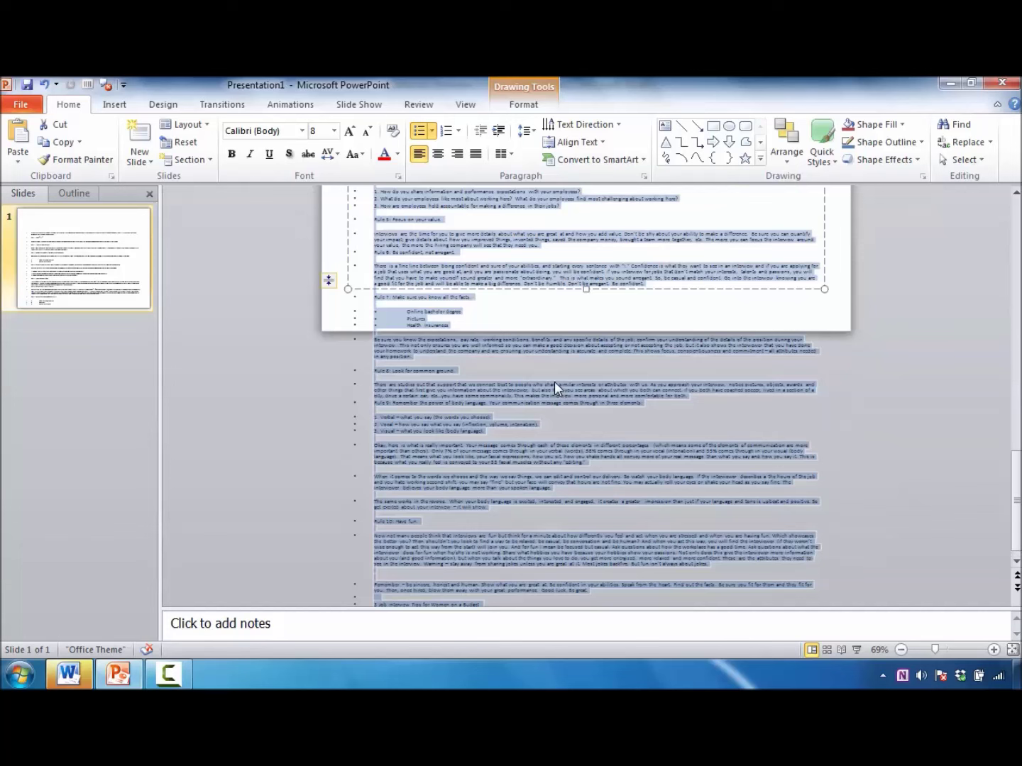
ctrl+scroll(554, 381, up, 5)
ctrl+scroll(558, 366, up, 5)
scroll(560, 362, up, 5)
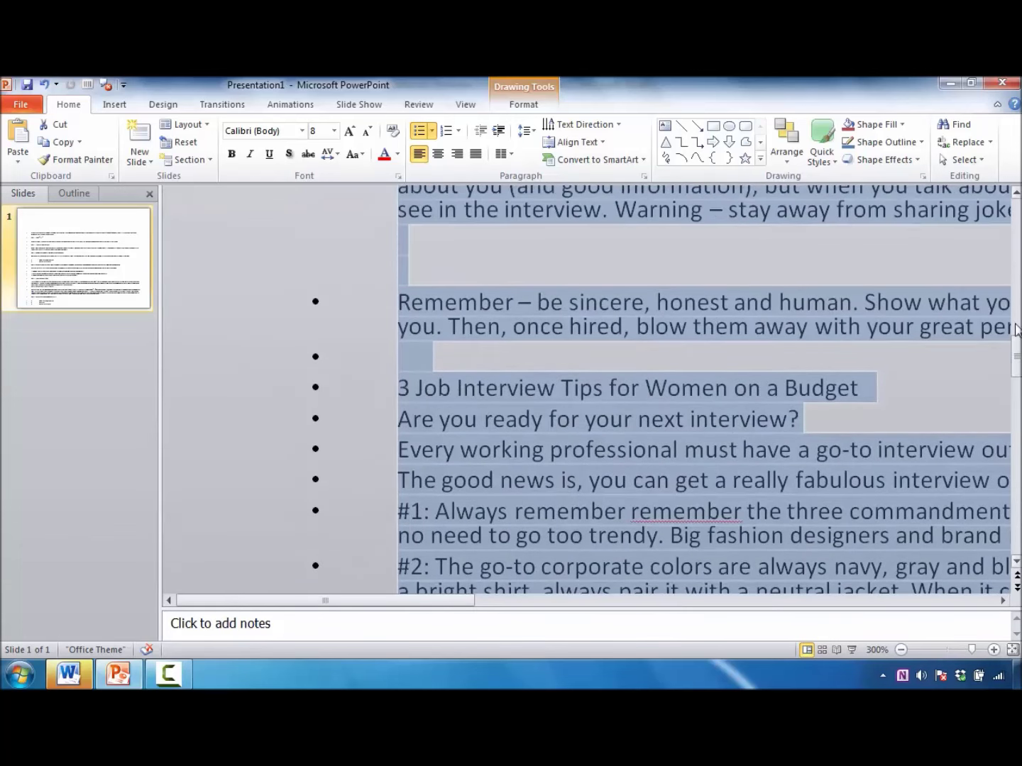
drag(1016, 330, 1016, 213)
scroll(743, 457, down, 1)
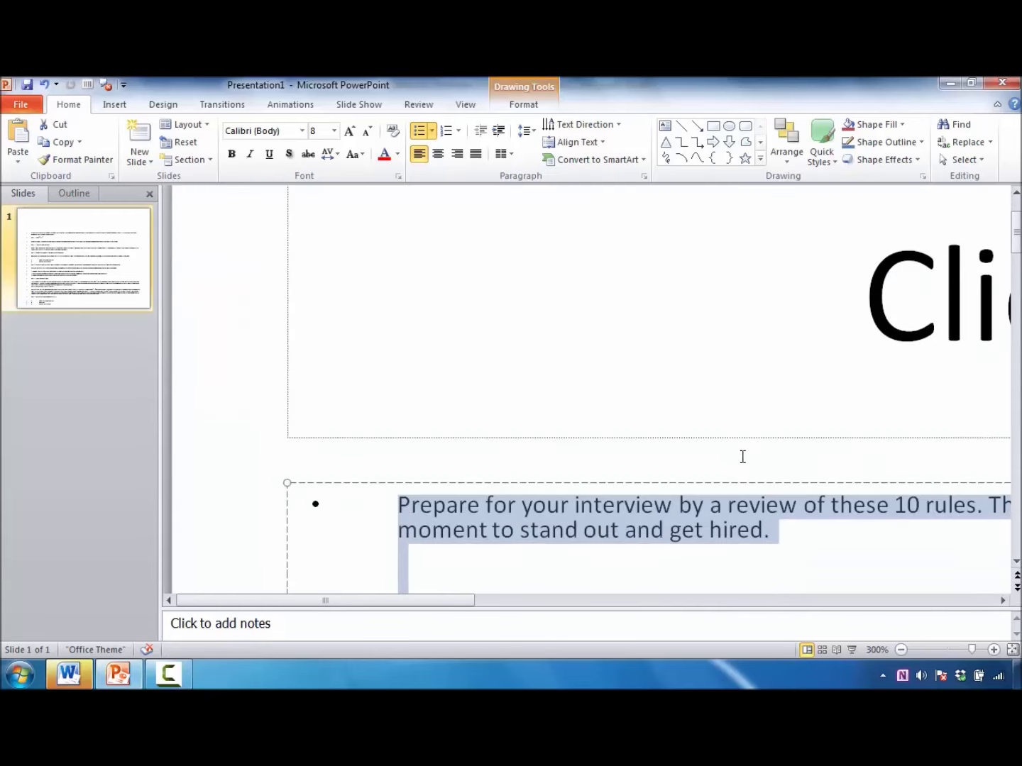
scroll(742, 454, down, 5)
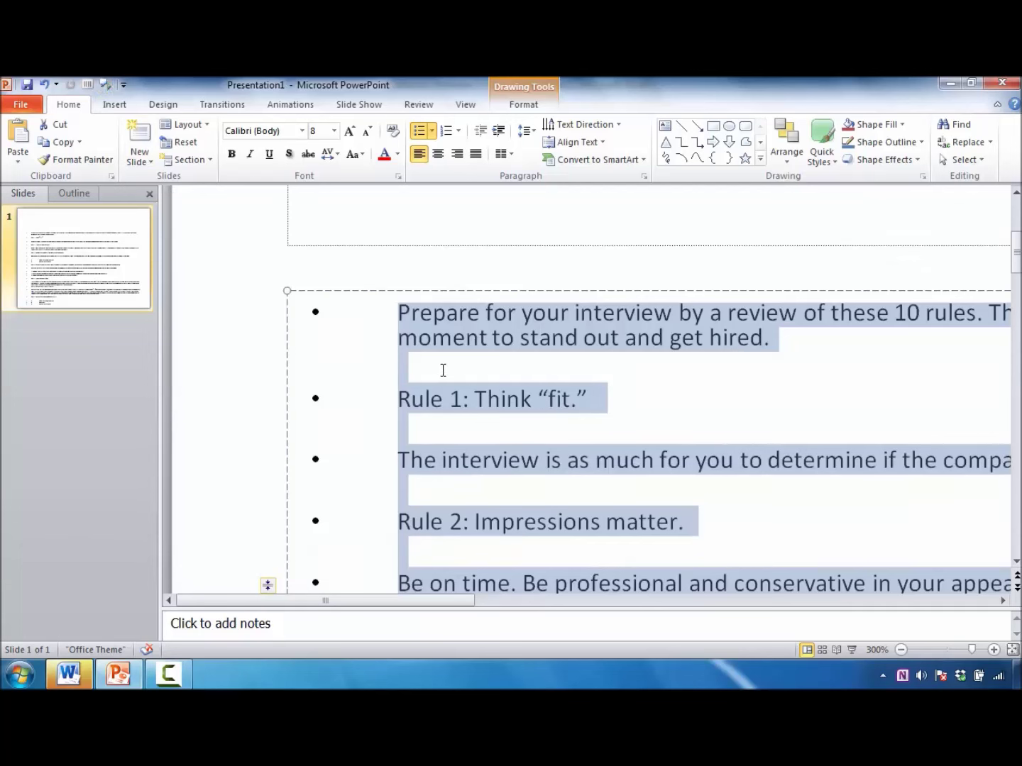
scroll(441, 388, down, 2)
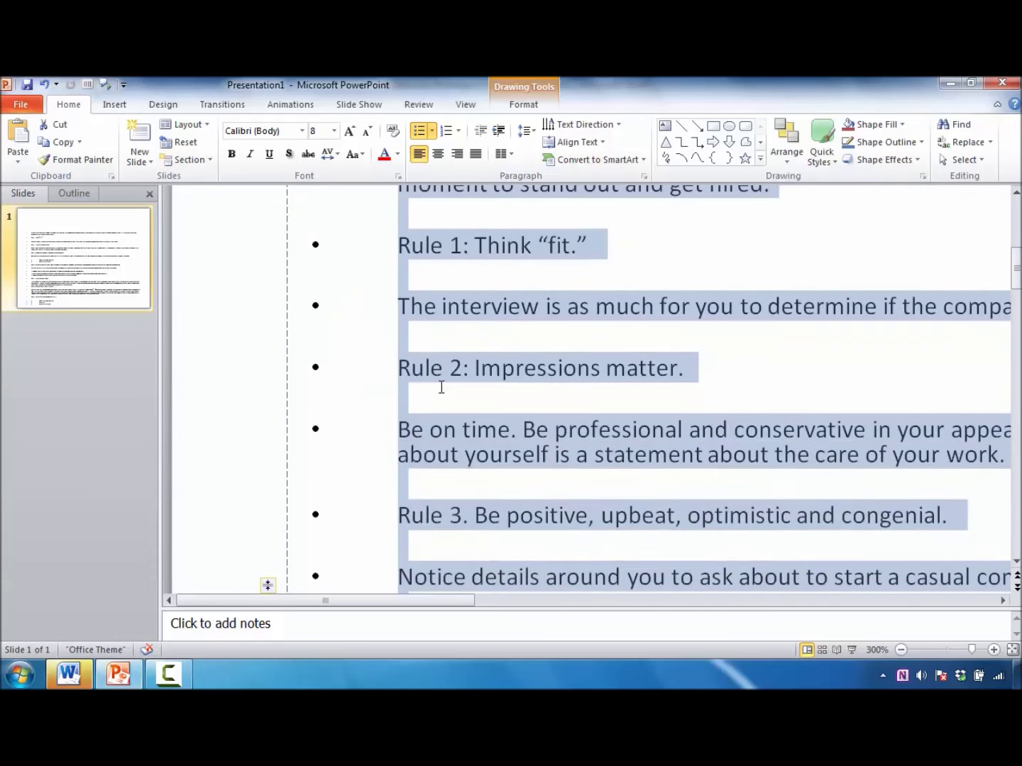
scroll(440, 386, down, 2)
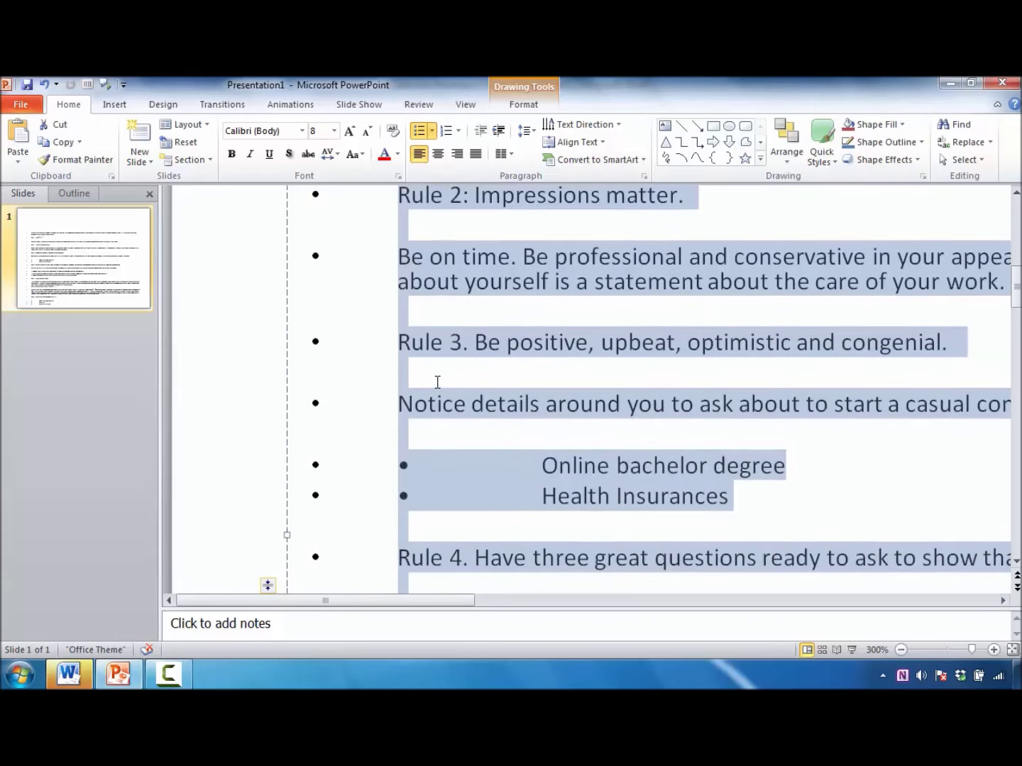